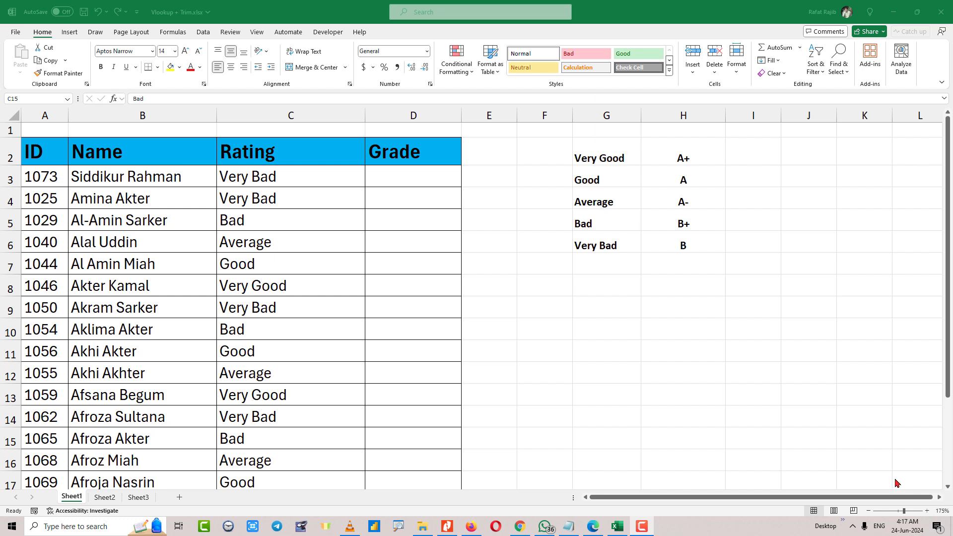
# Examine the names and ratings in columns B and C and the rating-to-grade table in G2:H6.
pyautogui.click(424, 174)
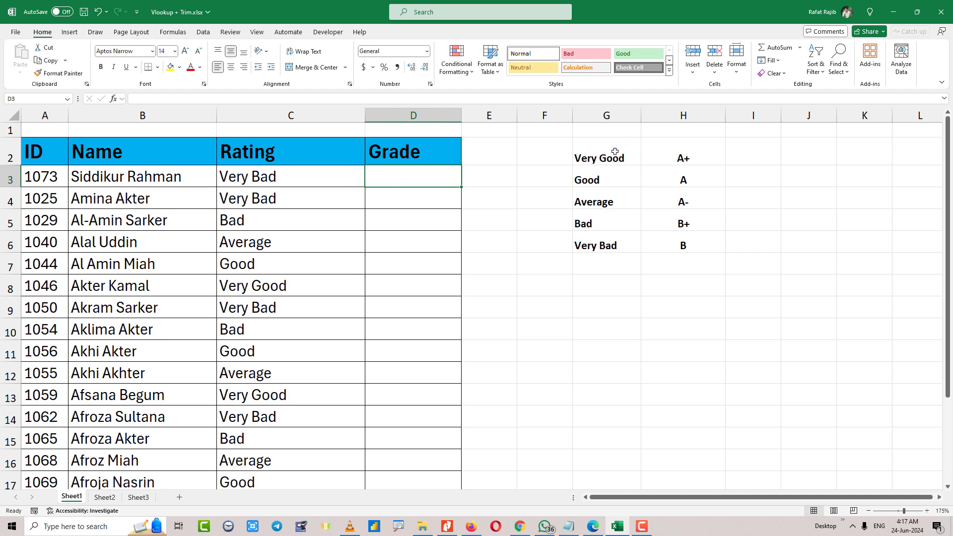
pyautogui.moveTo(614, 151); pyautogui.dragTo(607, 241)
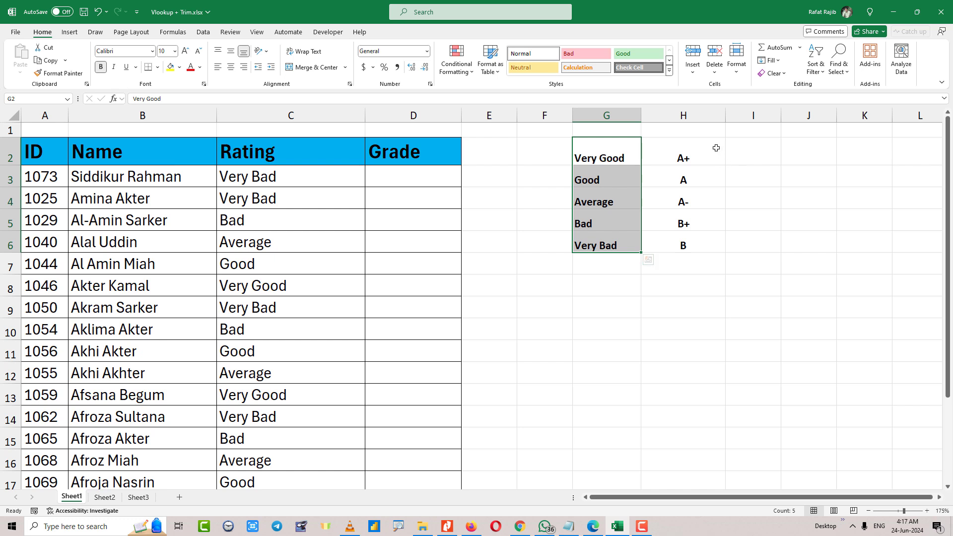
pyautogui.moveTo(710, 155); pyautogui.dragTo(691, 245)
pyautogui.click(589, 156)
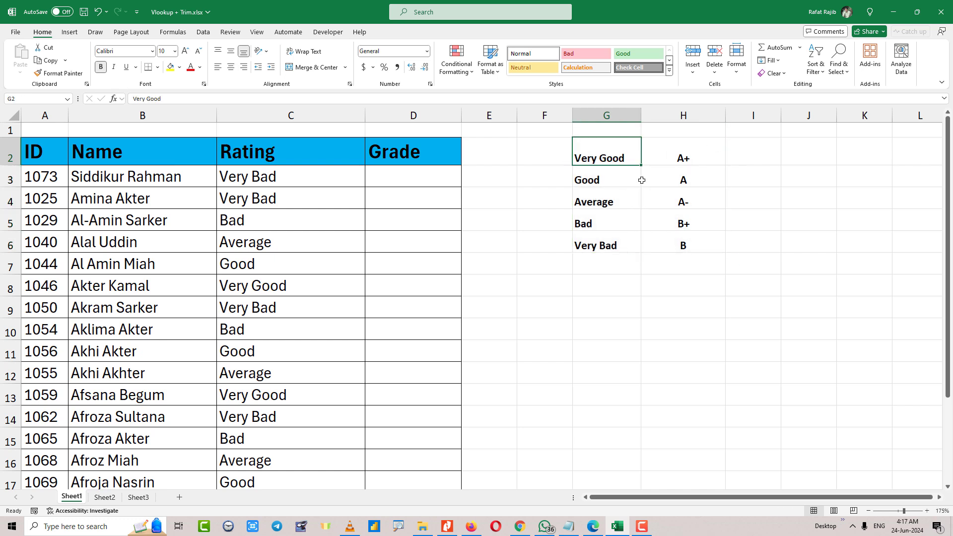
pyautogui.click(673, 156)
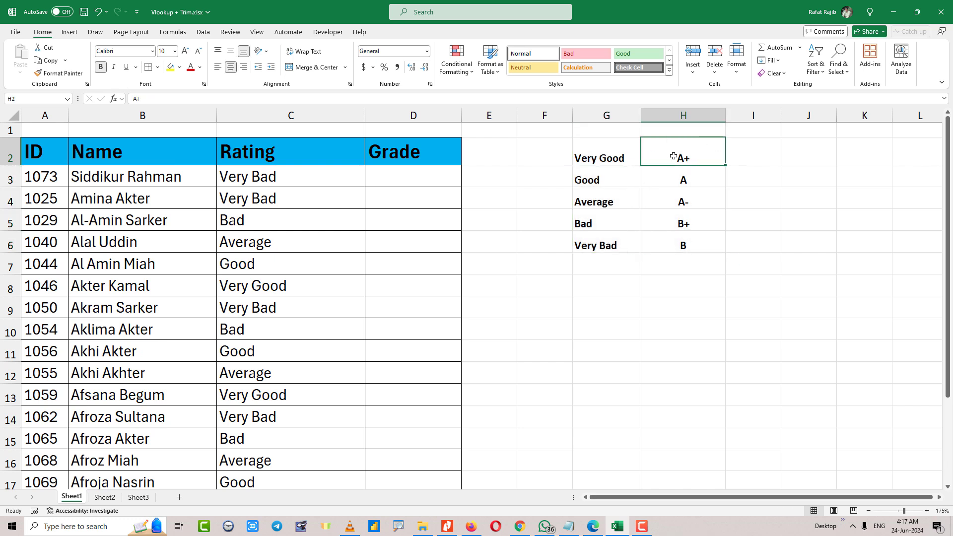
pyautogui.click(617, 179)
pyautogui.click(671, 179)
pyautogui.click(625, 200)
pyautogui.click(679, 201)
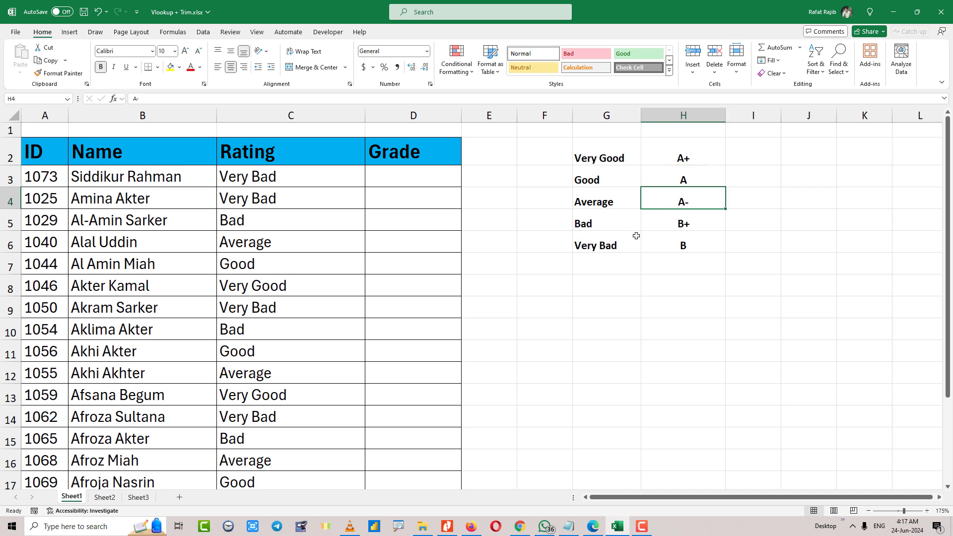
pyautogui.moveTo(590, 186); pyautogui.dragTo(655, 268)
pyautogui.click(604, 235)
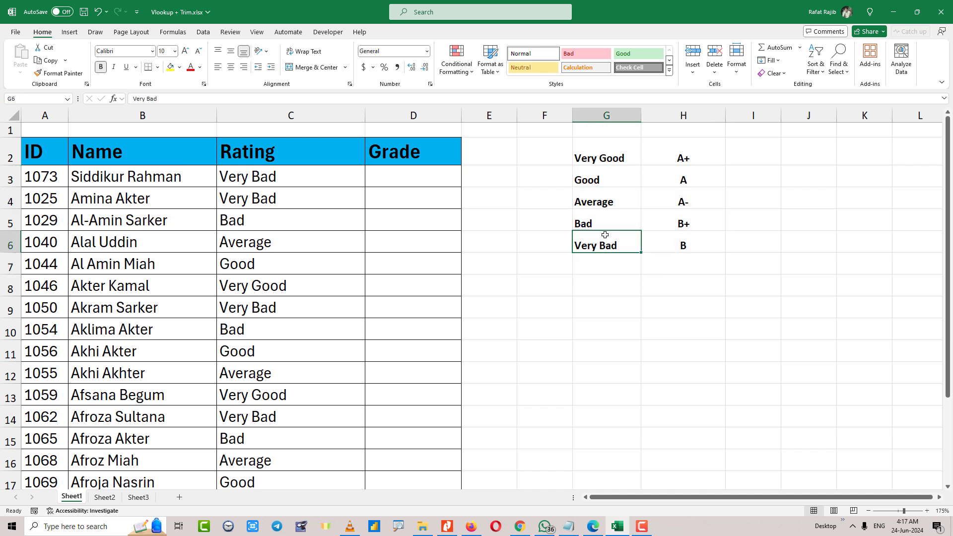
pyautogui.moveTo(129, 178); pyautogui.dragTo(126, 459)
pyautogui.scroll(-1, 131, 336)
pyautogui.scroll(1, 137, 344)
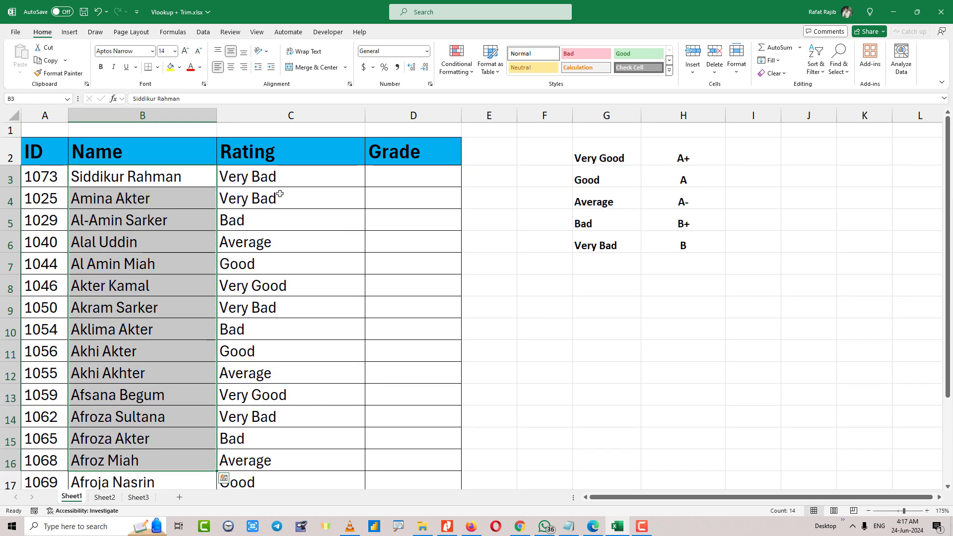
pyautogui.moveTo(290, 177); pyautogui.dragTo(306, 477)
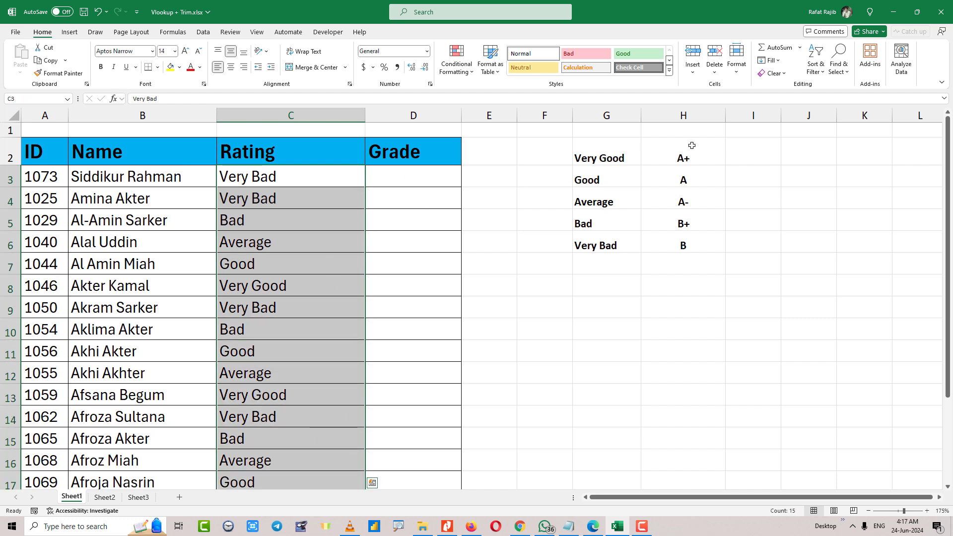
pyautogui.moveTo(406, 183); pyautogui.dragTo(431, 439)
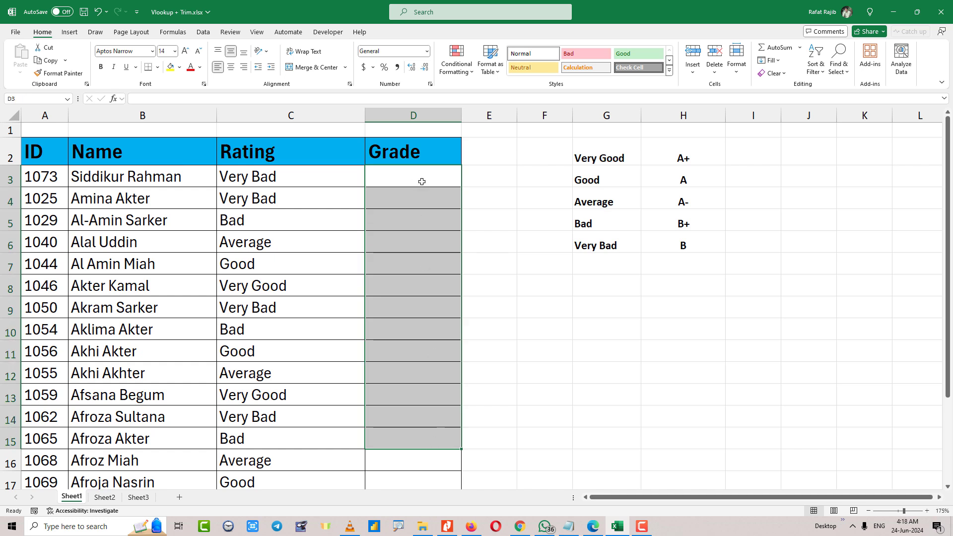
pyautogui.click(422, 182)
# Widen the Grade column and start a VLOOKUP in D3 that looks up C3 in the absolute range $G$2:$H$6.
pyautogui.moveTo(461, 115); pyautogui.dragTo(526, 115)
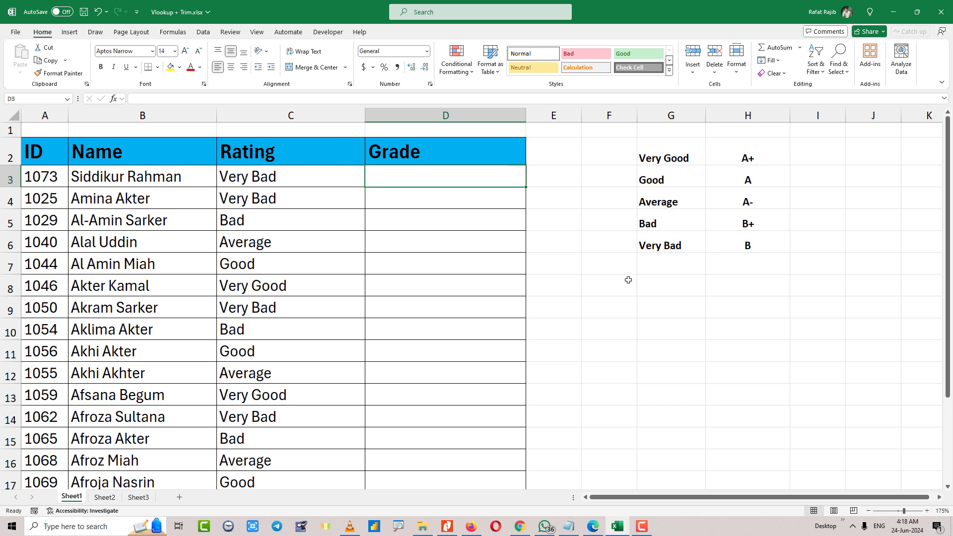
pyautogui.write('=')
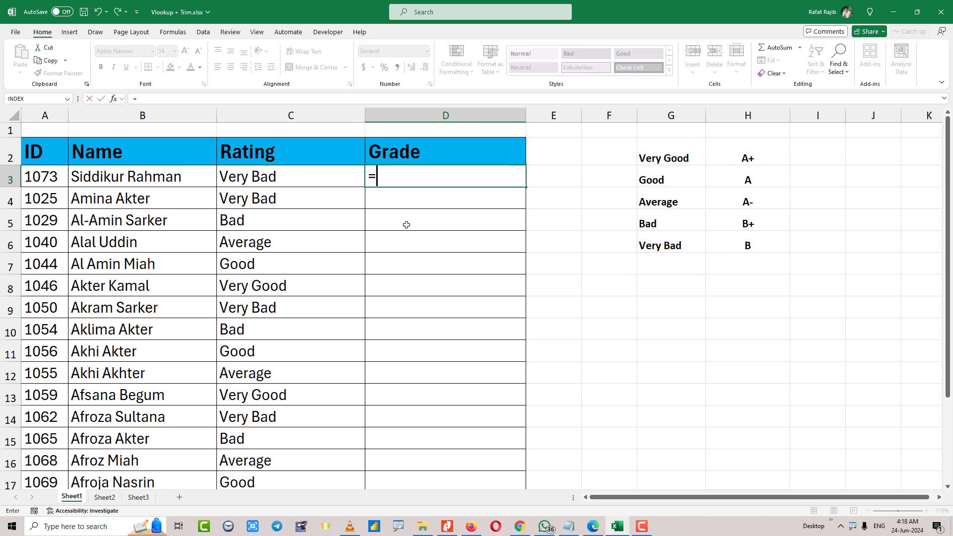
pyautogui.write('vlo')
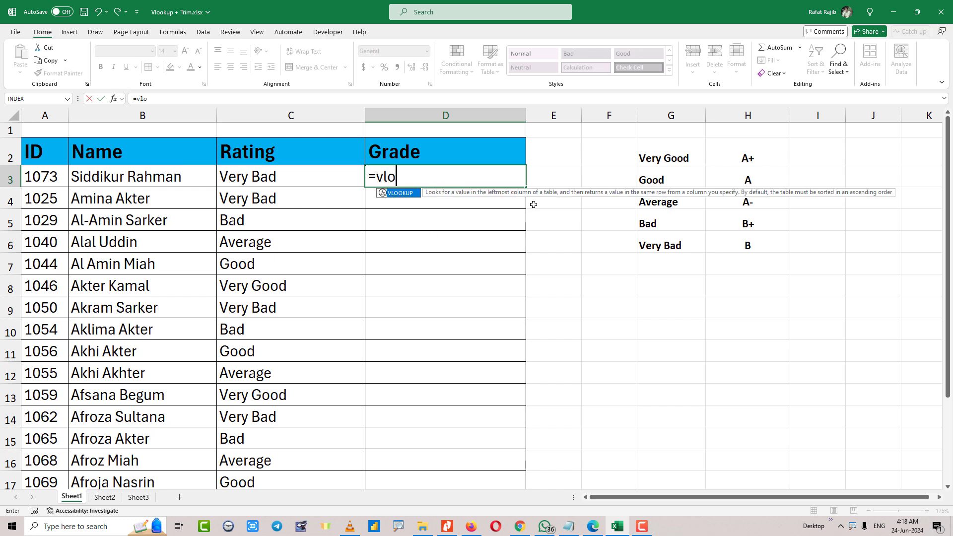
pyautogui.press('Tab')
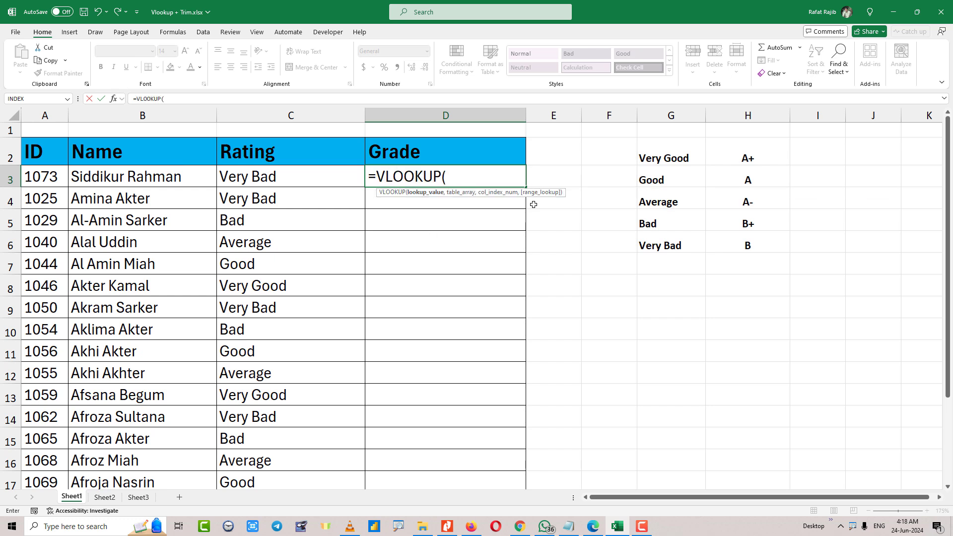
pyautogui.click(268, 176)
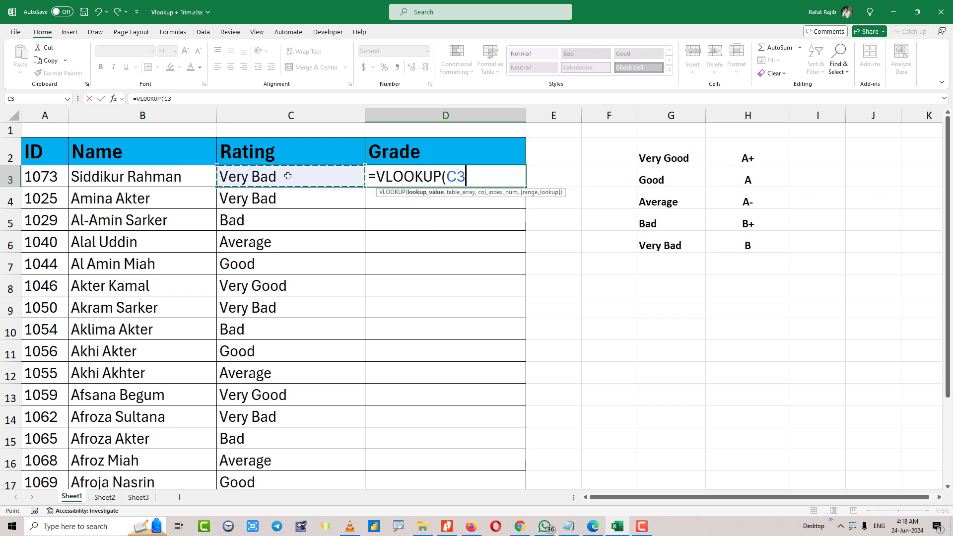
pyautogui.write(',')
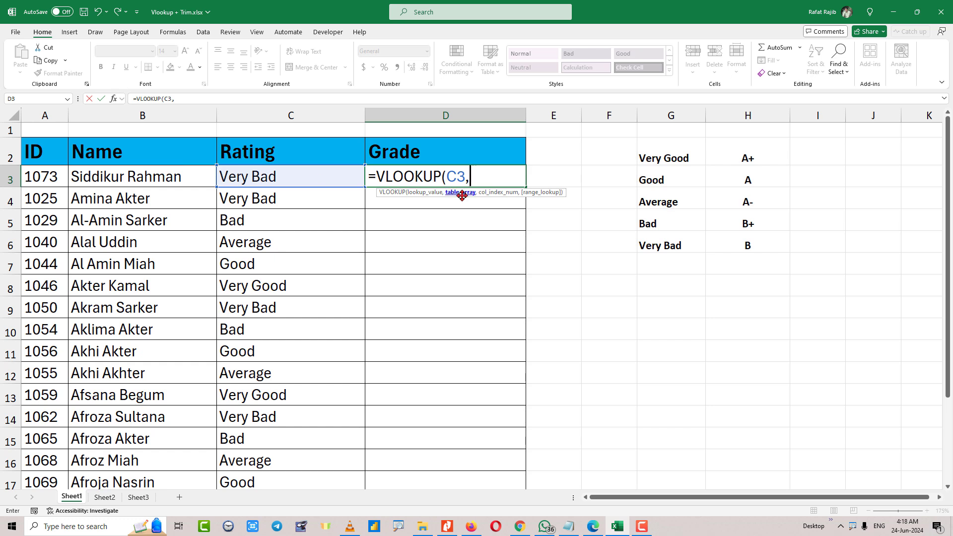
pyautogui.moveTo(678, 154); pyautogui.dragTo(762, 245)
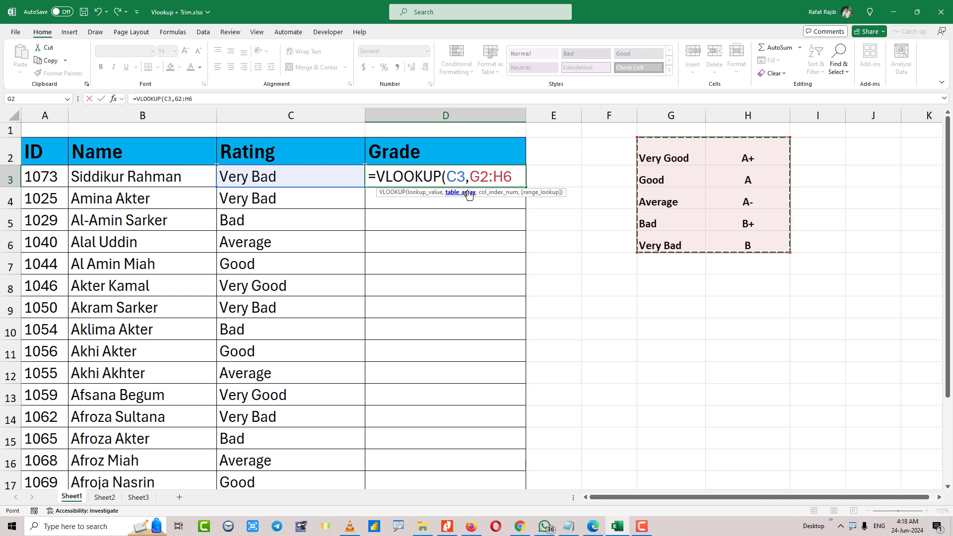
pyautogui.moveTo(637, 137)
pyautogui.mouseDown()
pyautogui.moveTo(731, 191)
pyautogui.moveTo(792, 255)
pyautogui.mouseUp()
pyautogui.press('F4')
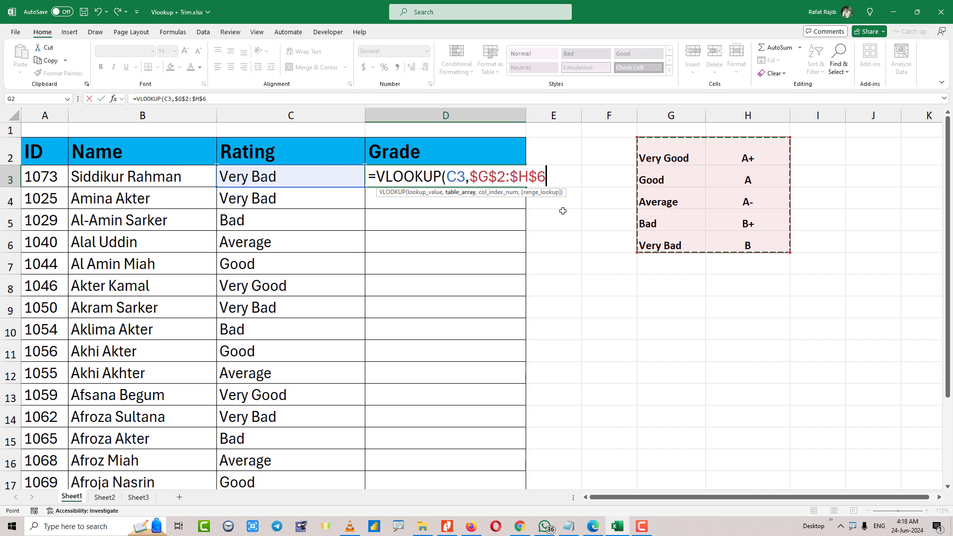
# Complete the D3 formula with column index 2 and exact match 0: =VLOOKUP(C3,$G$2:$H$6,2,0).
pyautogui.write(',')
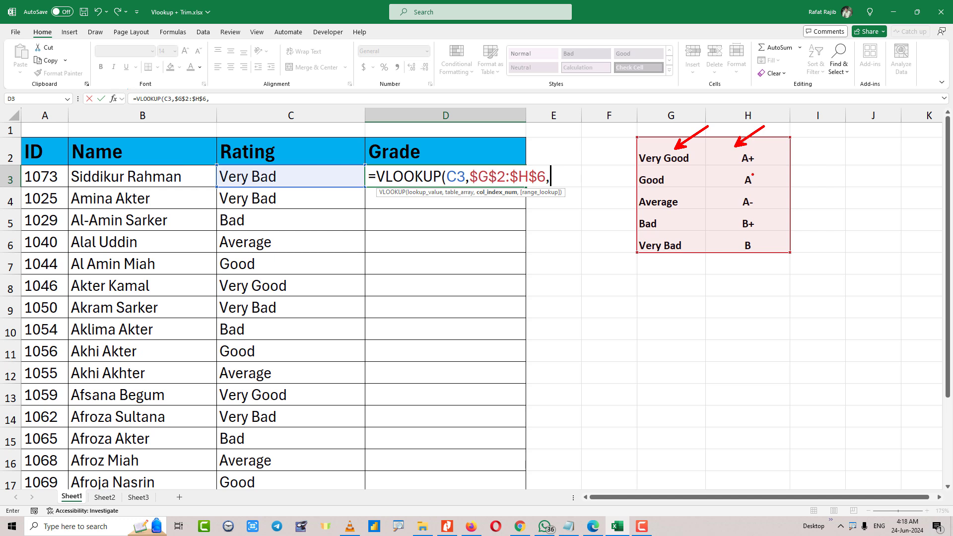
pyautogui.moveTo(766, 150)
pyautogui.mouseDown()
pyautogui.moveTo(697, 198)
pyautogui.moveTo(769, 271)
pyautogui.moveTo(779, 169)
pyautogui.moveTo(761, 148)
pyautogui.mouseUp()
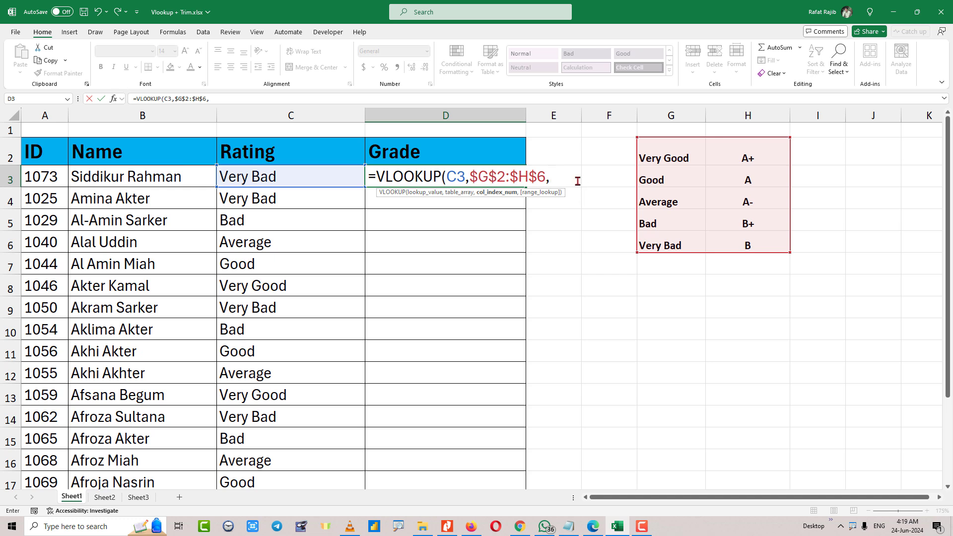
pyautogui.write('2,')
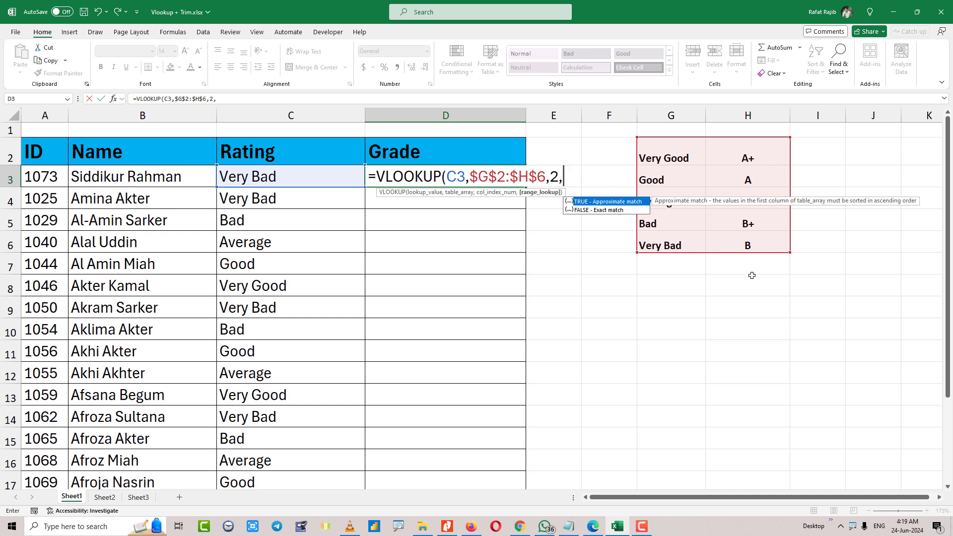
pyautogui.write('0)')
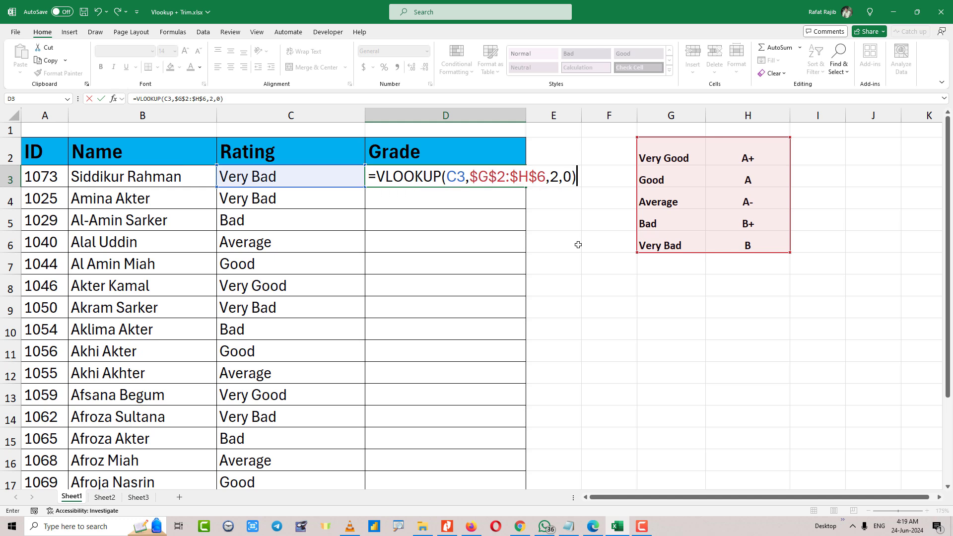
pyautogui.press('Return')
pyautogui.click(497, 181)
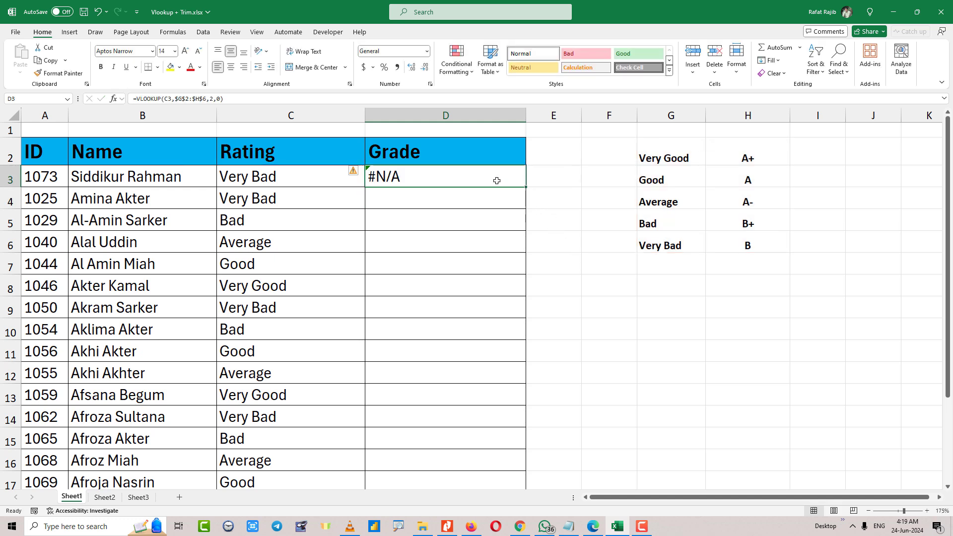
# Fill the D3 VLOOKUP formula down the whole Grade column.
pyautogui.click(331, 172)
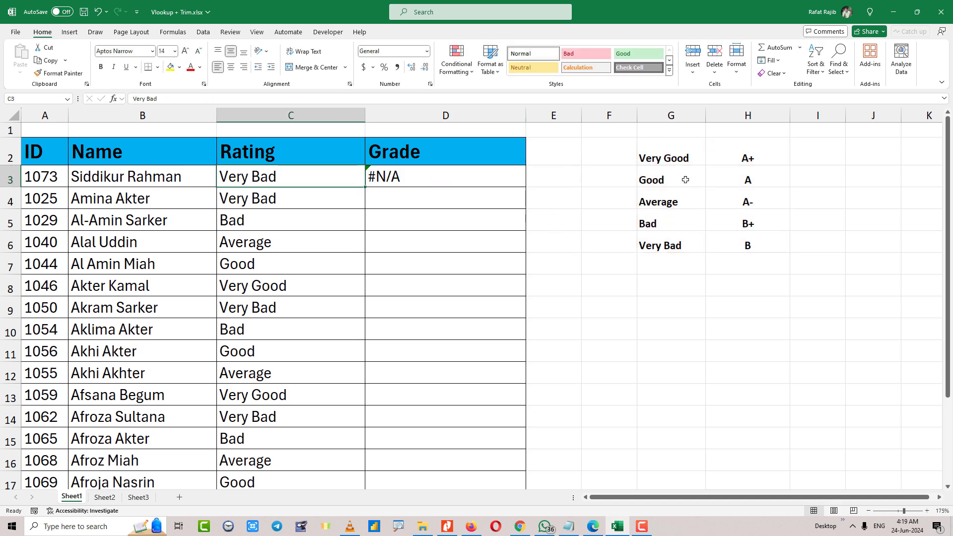
pyautogui.click(677, 244)
pyautogui.click(744, 247)
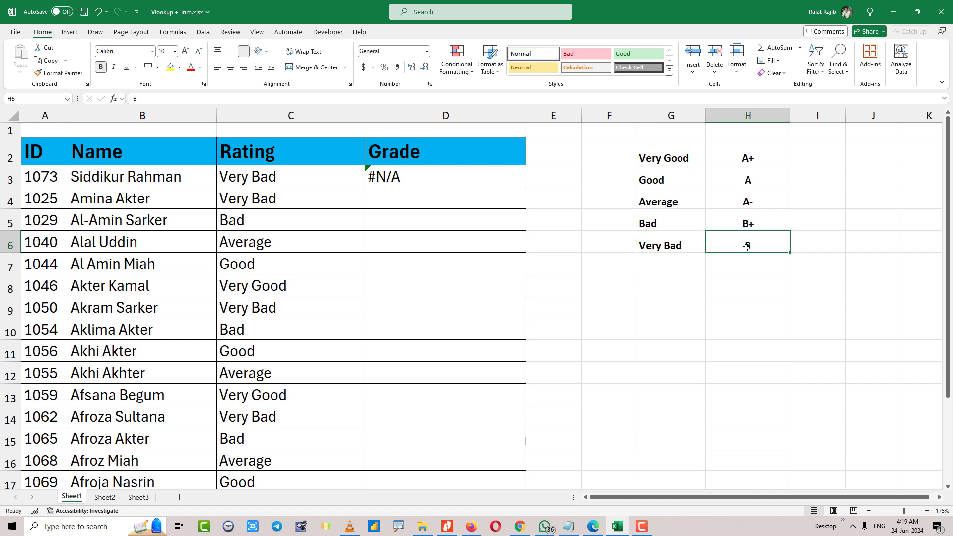
pyautogui.click(428, 180)
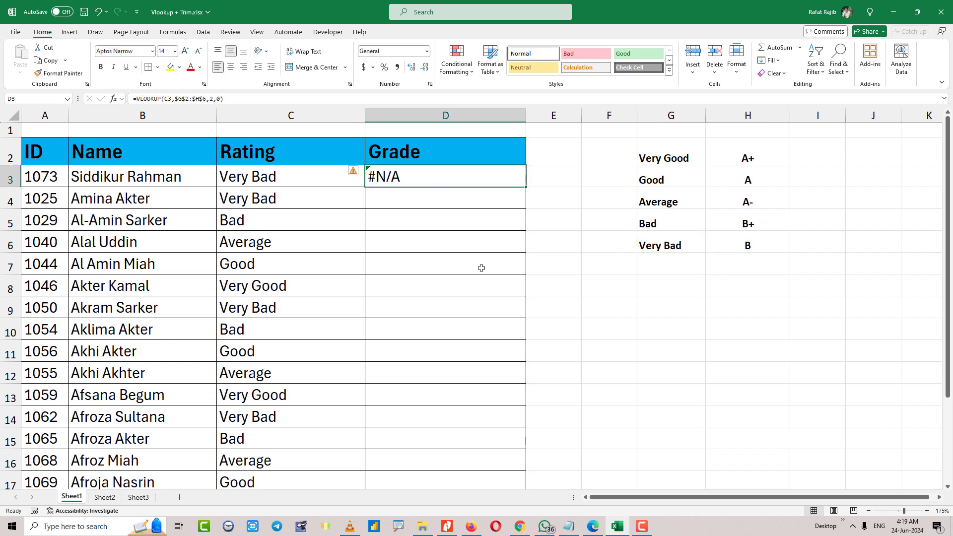
pyautogui.doubleClick(526, 187)
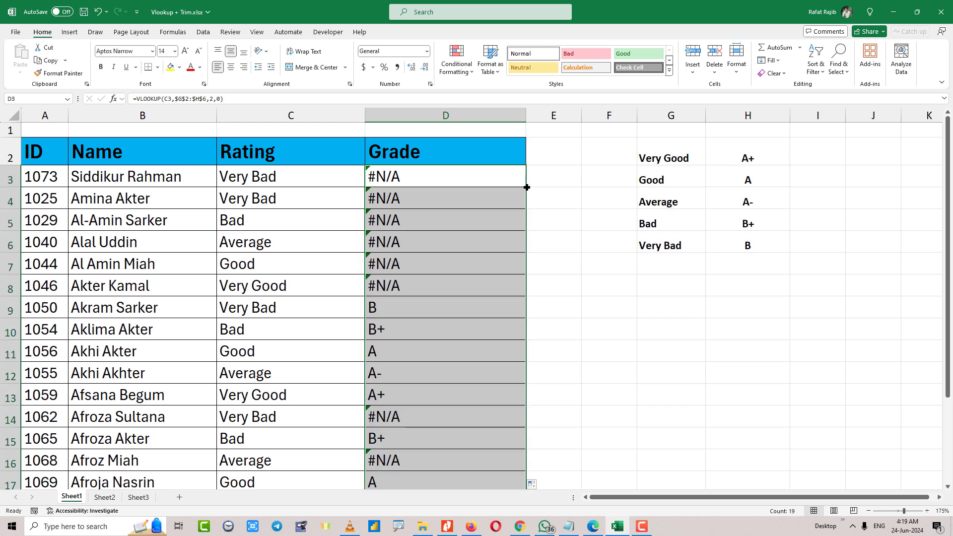
# Examine the Grade results down the whole column alongside the ratings and the rating-to-grade table.
pyautogui.scroll(-1, 487, 216)
pyautogui.scroll(1, 486, 225)
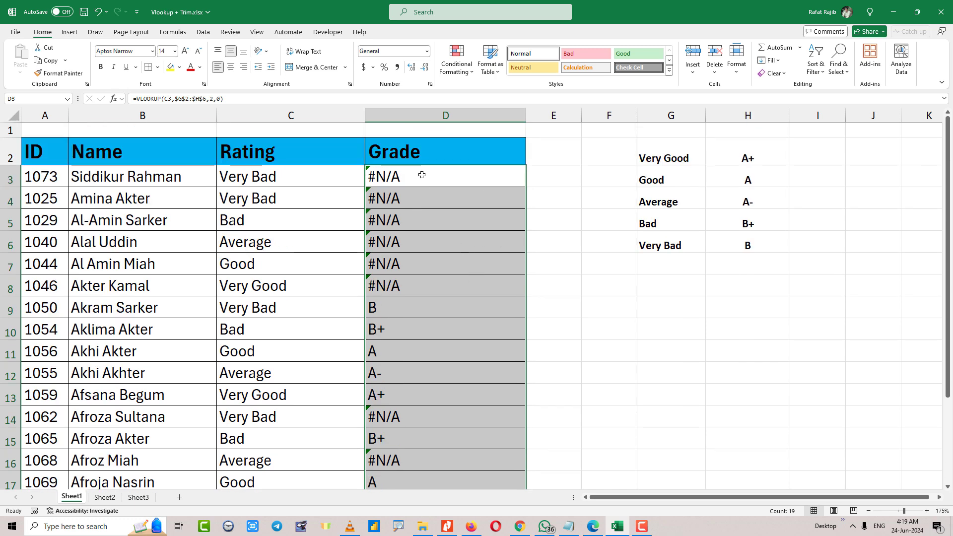
pyautogui.moveTo(422, 174); pyautogui.dragTo(436, 292)
pyautogui.scroll(-1, 437, 248)
pyautogui.scroll(1, 401, 224)
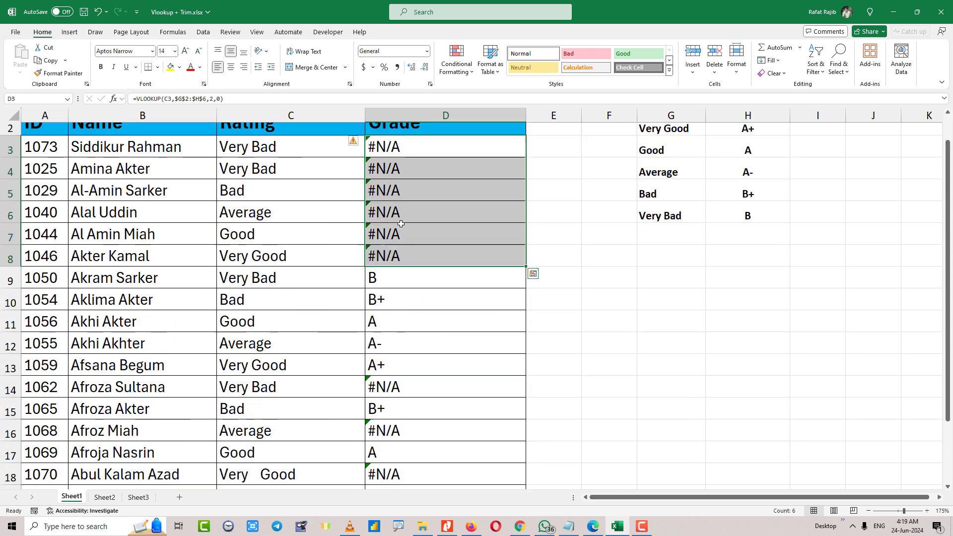
pyautogui.scroll(1, 400, 224)
pyautogui.click(288, 178)
pyautogui.click(290, 308)
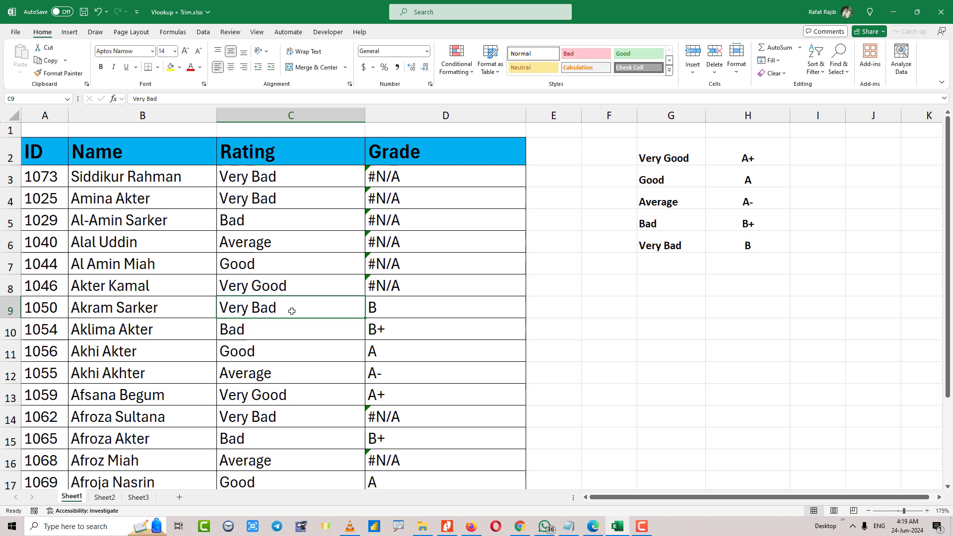
pyautogui.click(411, 303)
pyautogui.click(744, 246)
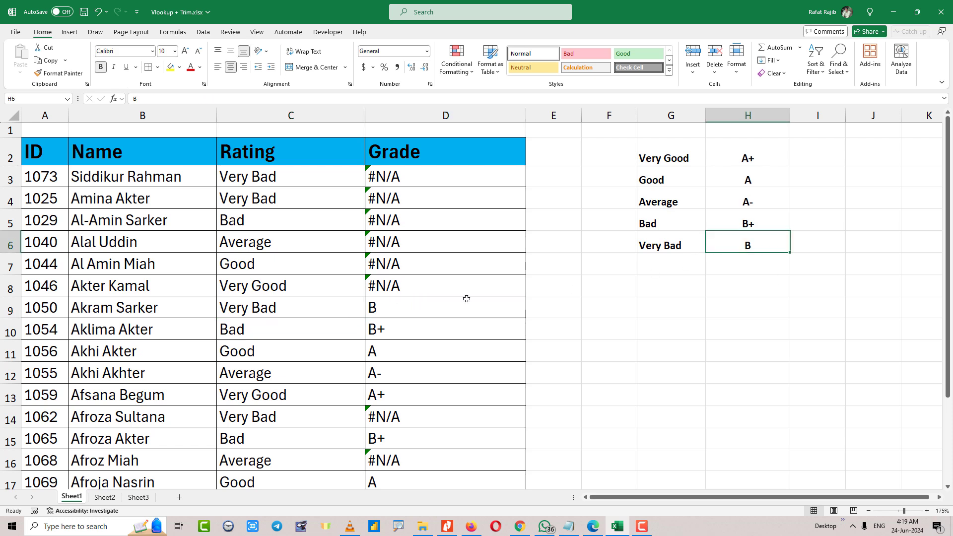
pyautogui.click(444, 304)
pyautogui.click(389, 176)
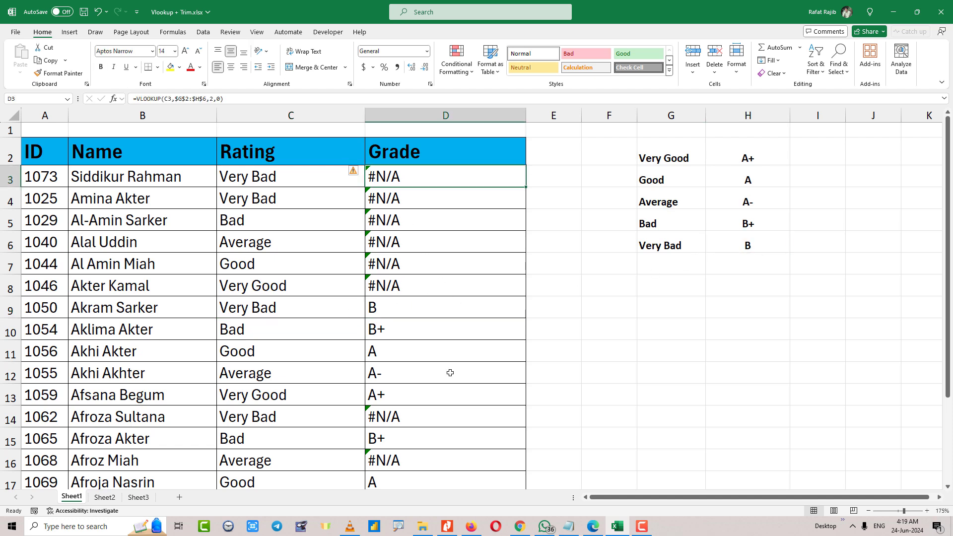
pyautogui.scroll(-3, 441, 395)
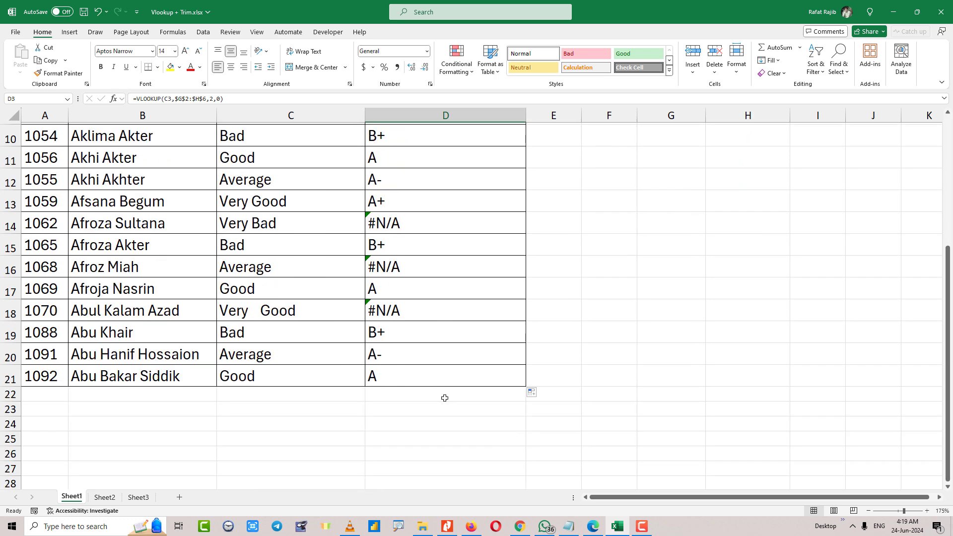
pyautogui.scroll(1, 441, 398)
pyautogui.scroll(2, 436, 397)
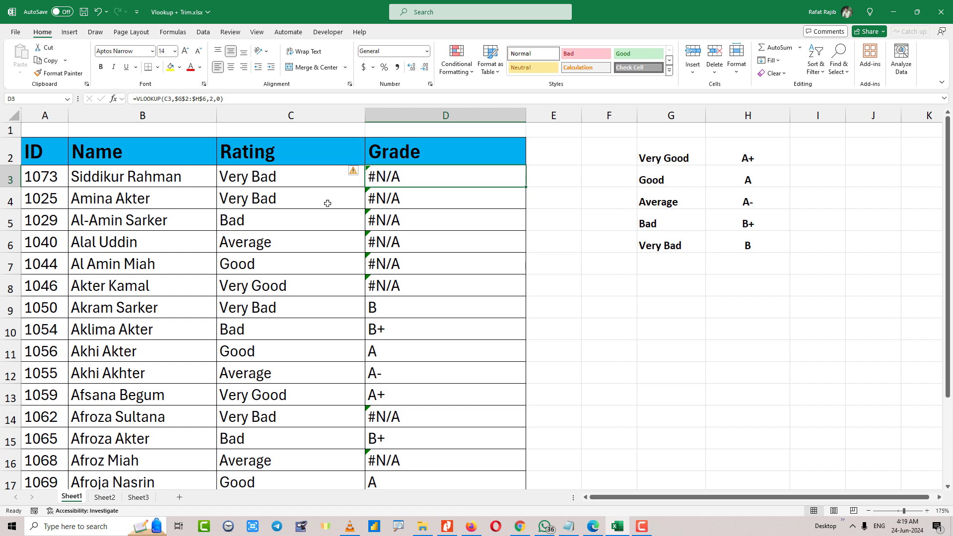
# Inspect the rating text in C3:C5 and the lookup labels in G2:G6 for extra spaces, leaving them unchanged.
pyautogui.click(271, 179)
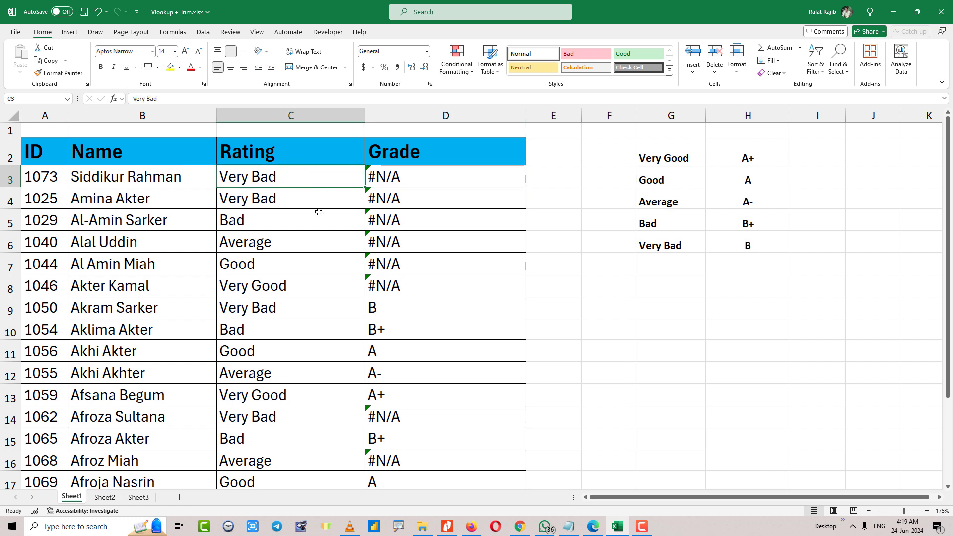
pyautogui.doubleClick(336, 182)
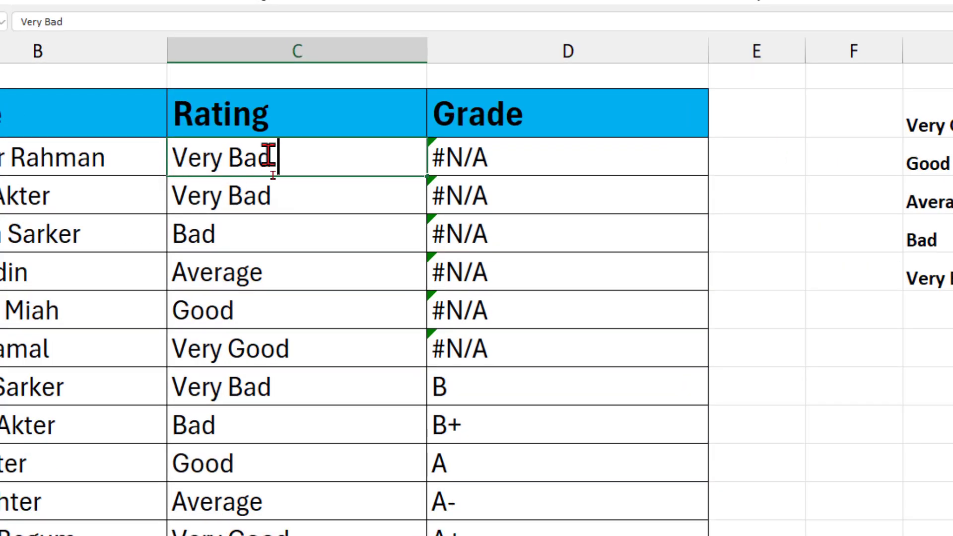
pyautogui.doubleClick(295, 187)
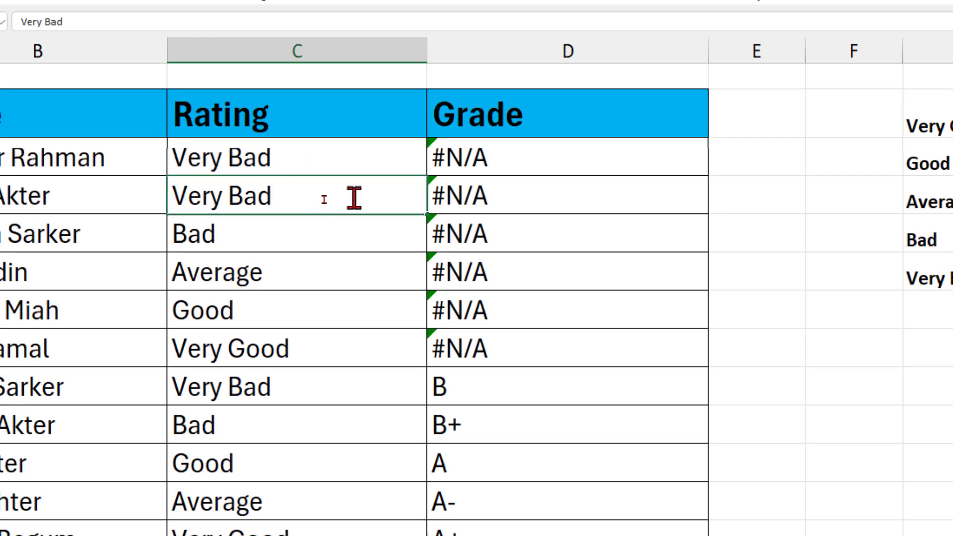
pyautogui.doubleClick(308, 234)
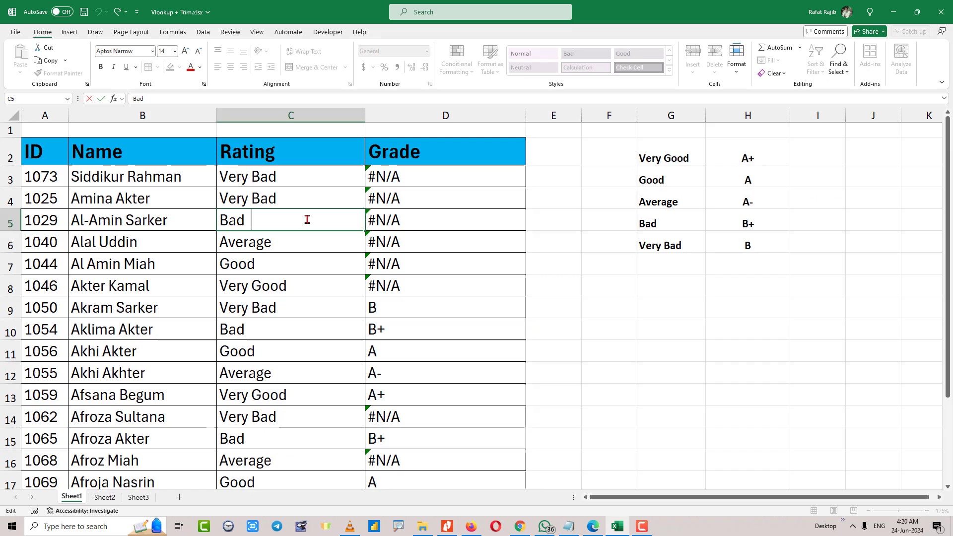
pyautogui.click(699, 156)
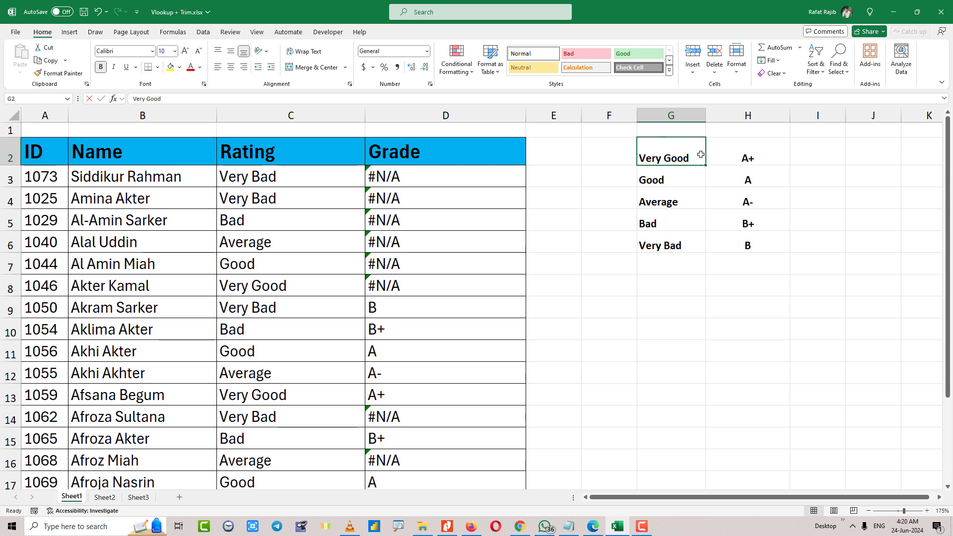
pyautogui.doubleClick(700, 173)
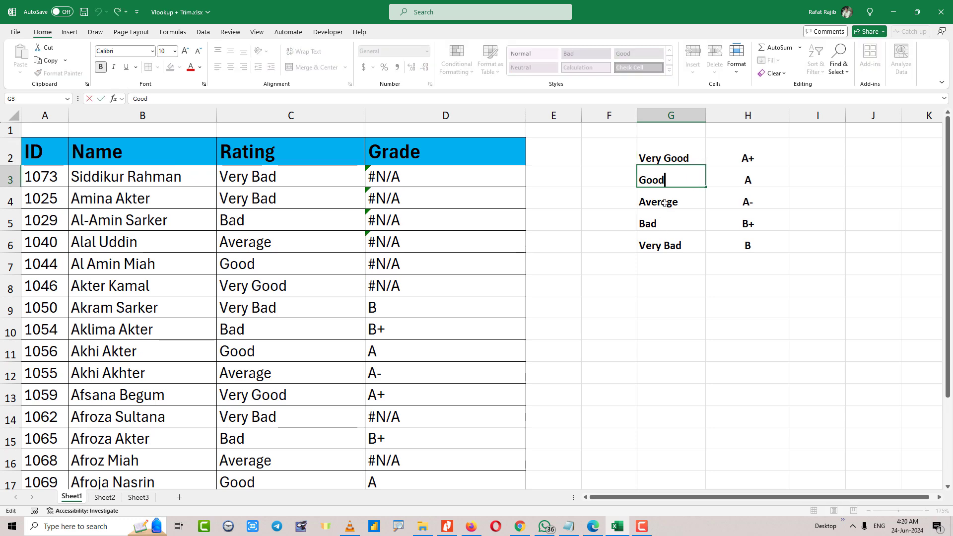
pyautogui.doubleClick(685, 196)
pyautogui.doubleClick(684, 214)
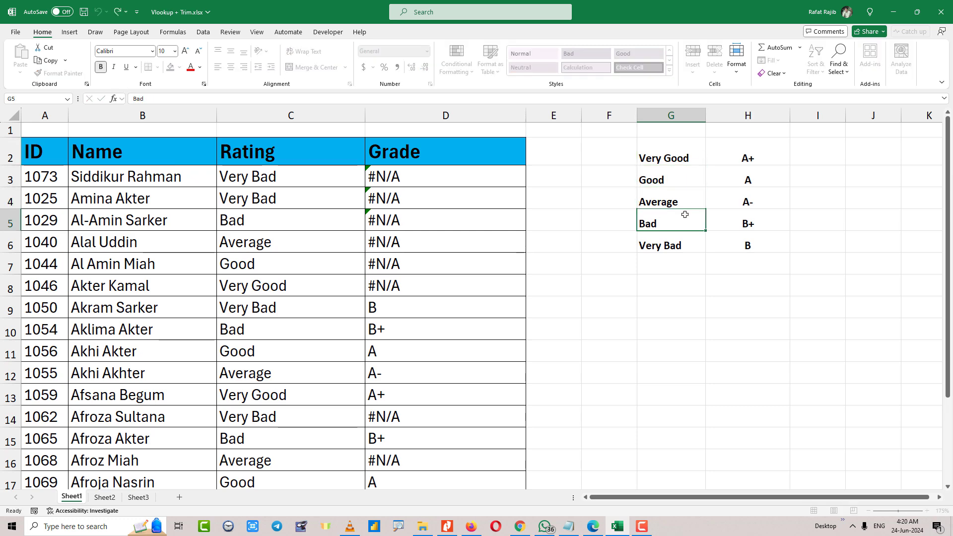
pyautogui.doubleClick(686, 241)
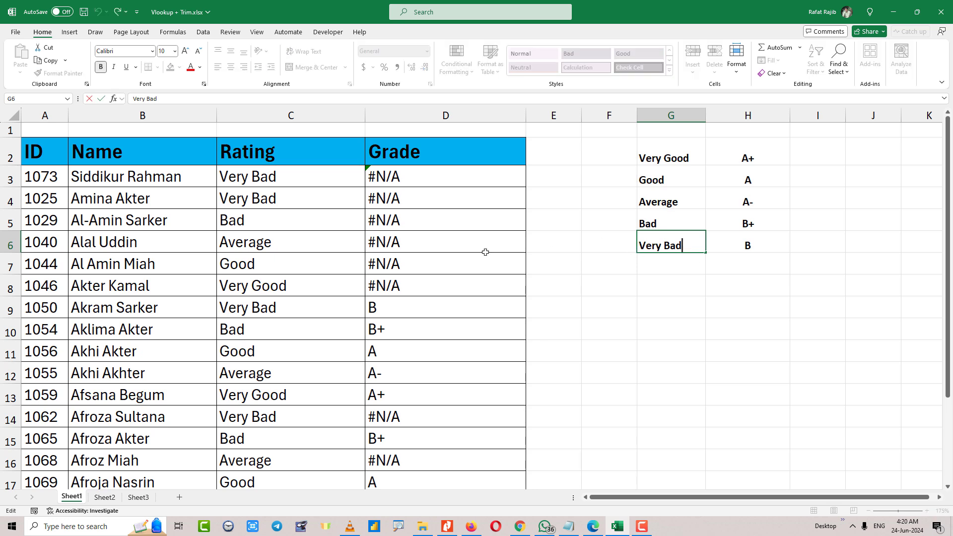
pyautogui.press('Escape')
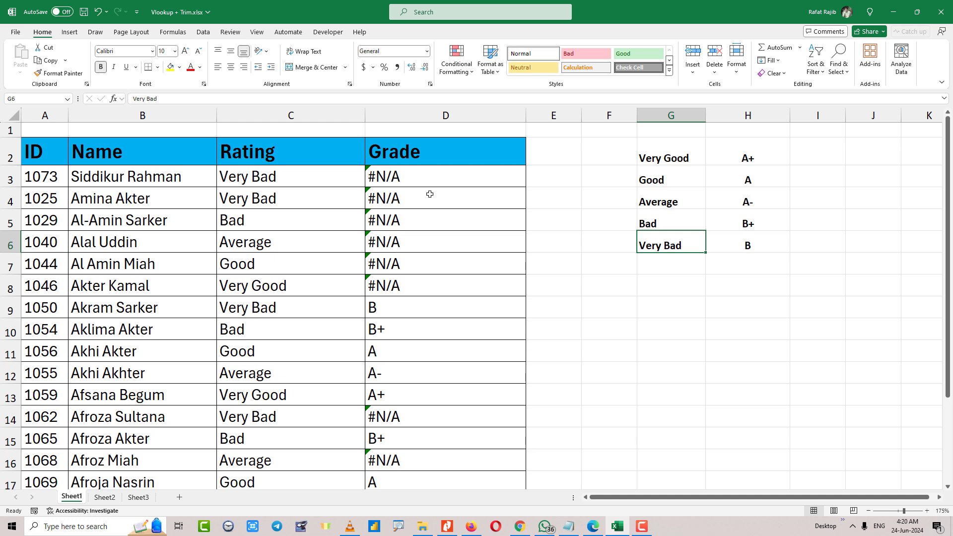
# Wrap the D3 lookup value in TRIM so the formula becomes =VLOOKUP(TRIM(C3),$G$2:$H$6,2,0).
pyautogui.click(410, 183)
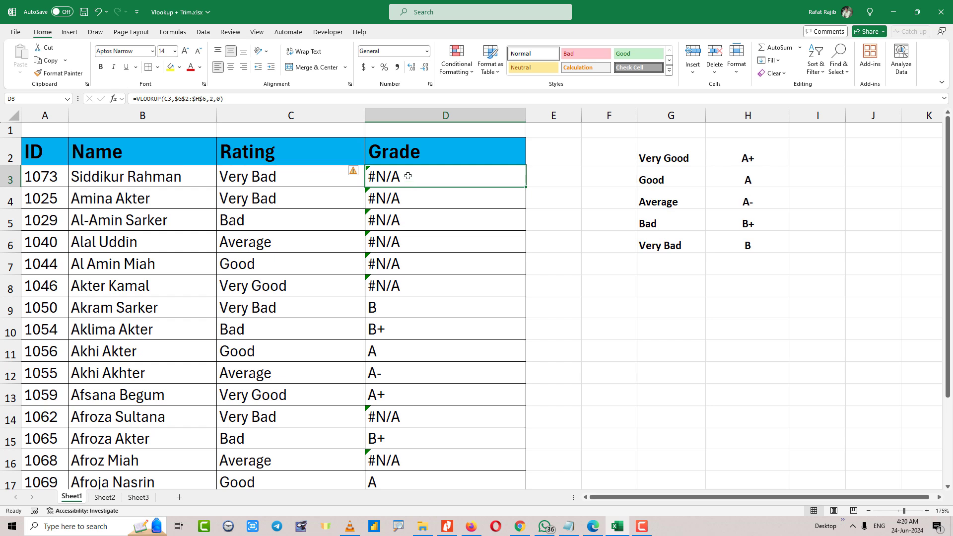
pyautogui.doubleClick(409, 175)
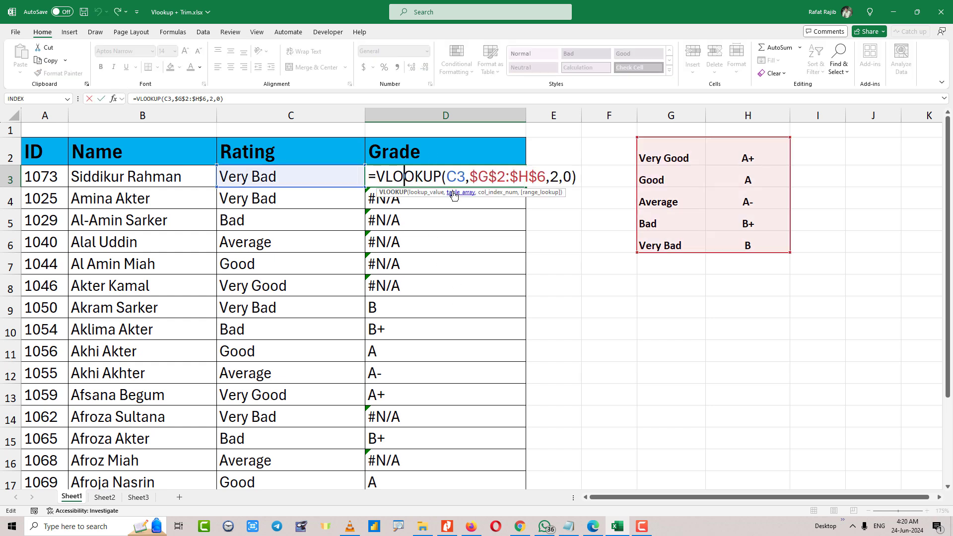
pyautogui.doubleClick(459, 177)
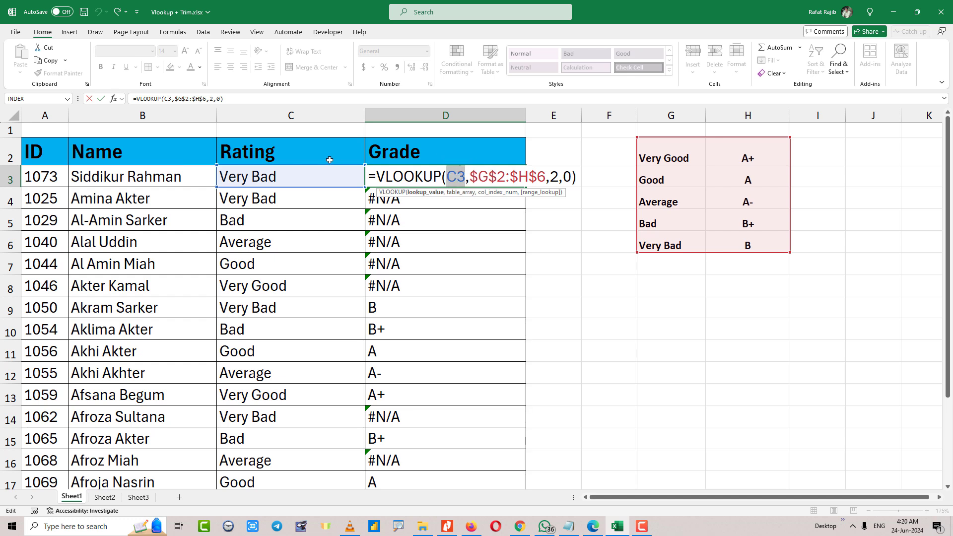
pyautogui.moveTo(213, 165); pyautogui.dragTo(361, 187)
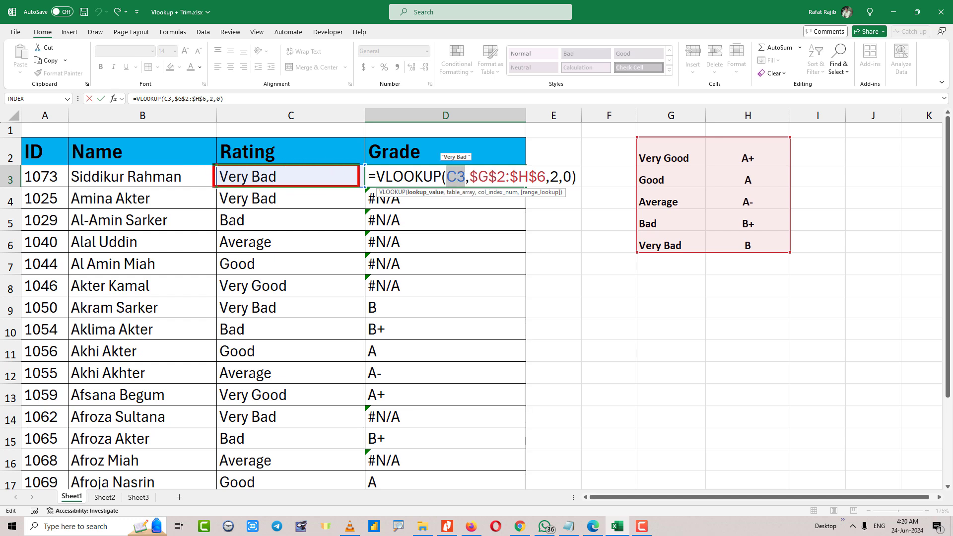
pyautogui.press('Escape')
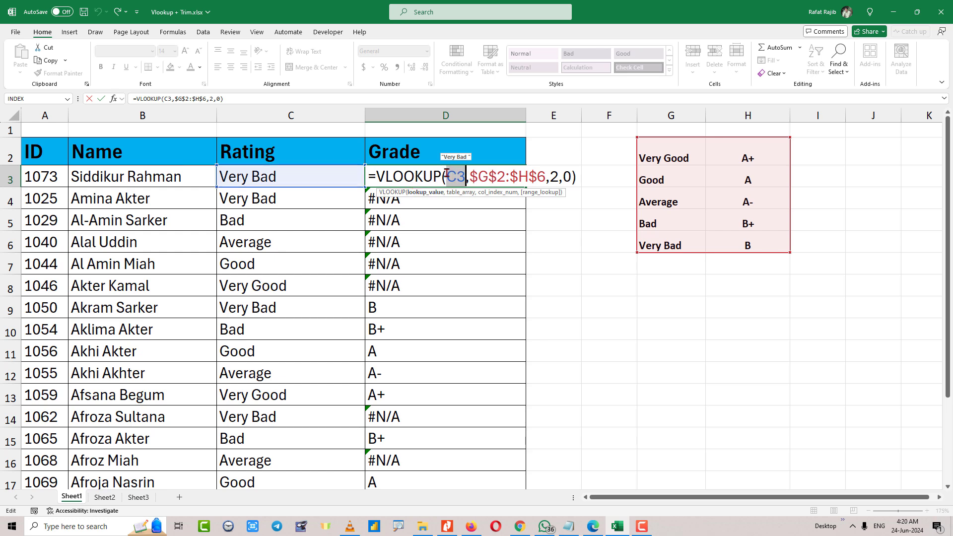
pyautogui.click(447, 176)
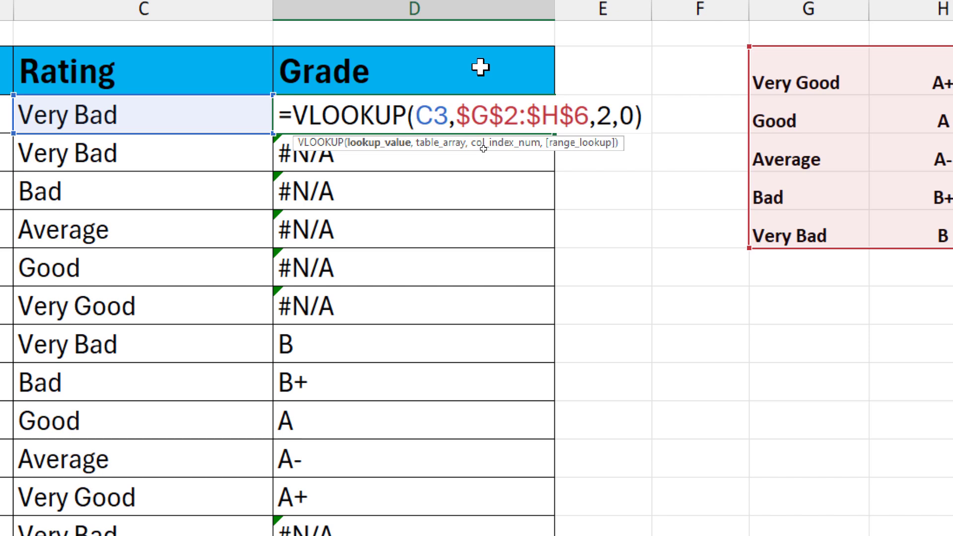
pyautogui.write('trim')
pyautogui.press('Tab')
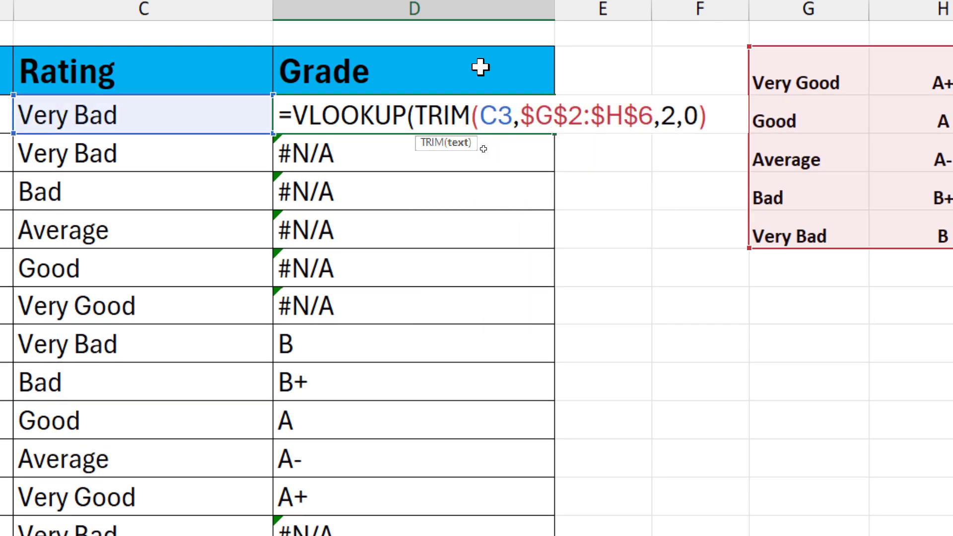
pyautogui.click(513, 108)
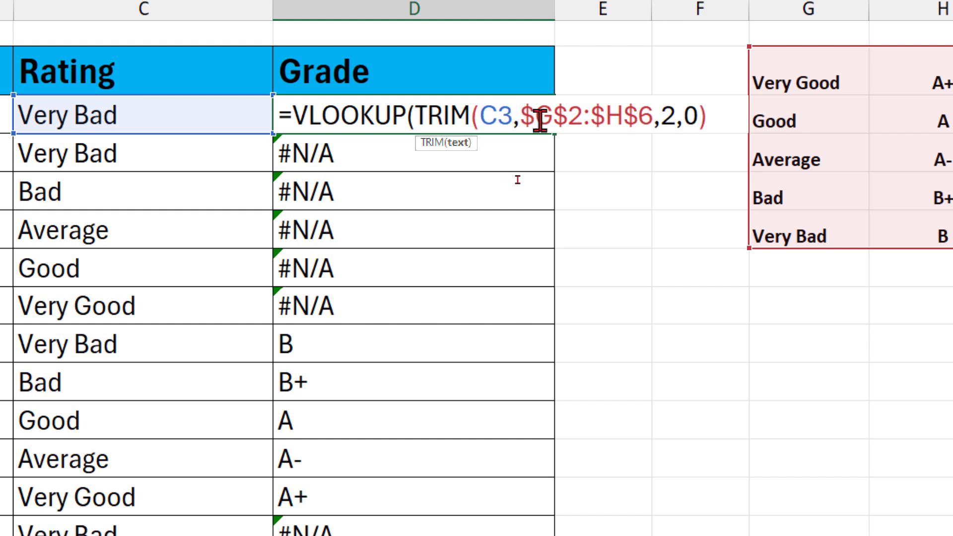
pyautogui.write('),')
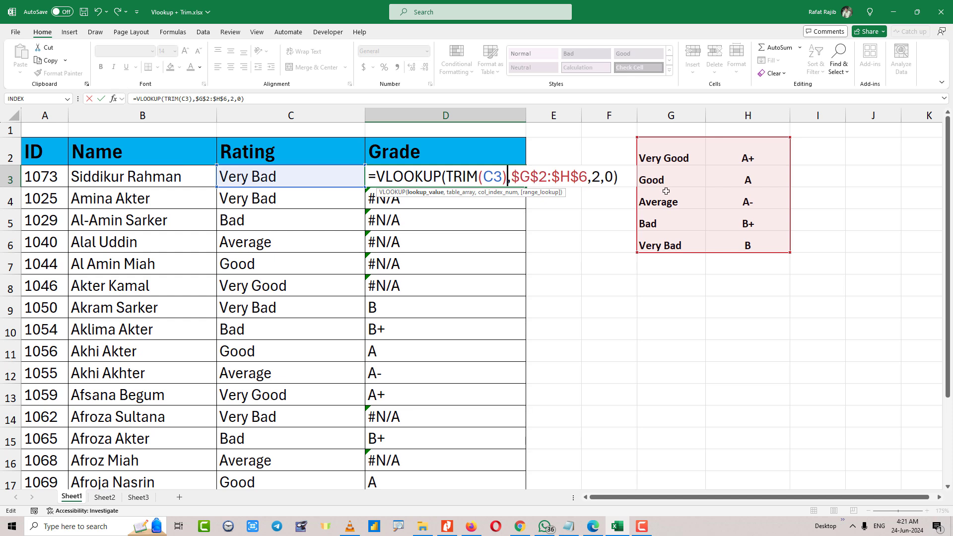
pyautogui.press('Return')
# Fill the D3 TRIM formula down the whole Grade column and review the updated grades.
pyautogui.click(501, 181)
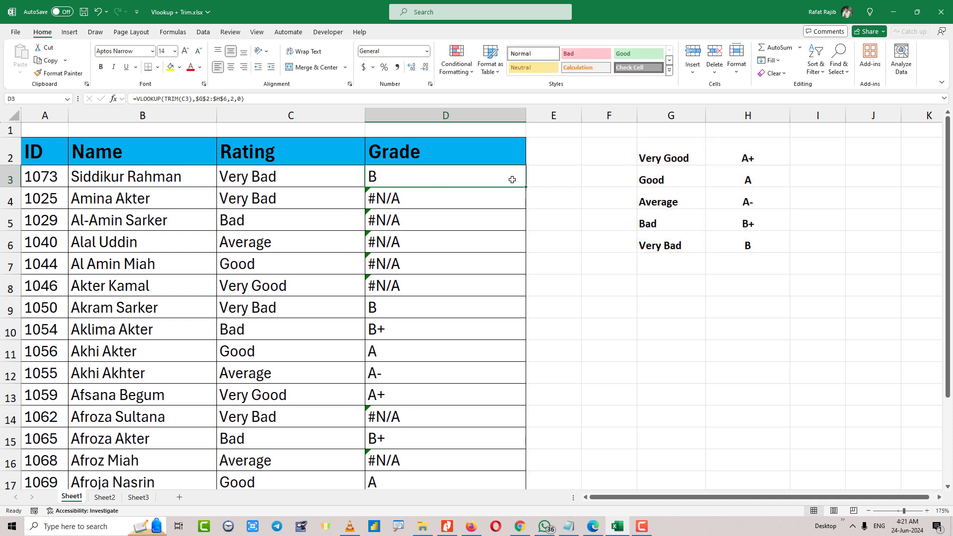
pyautogui.doubleClick(525, 184)
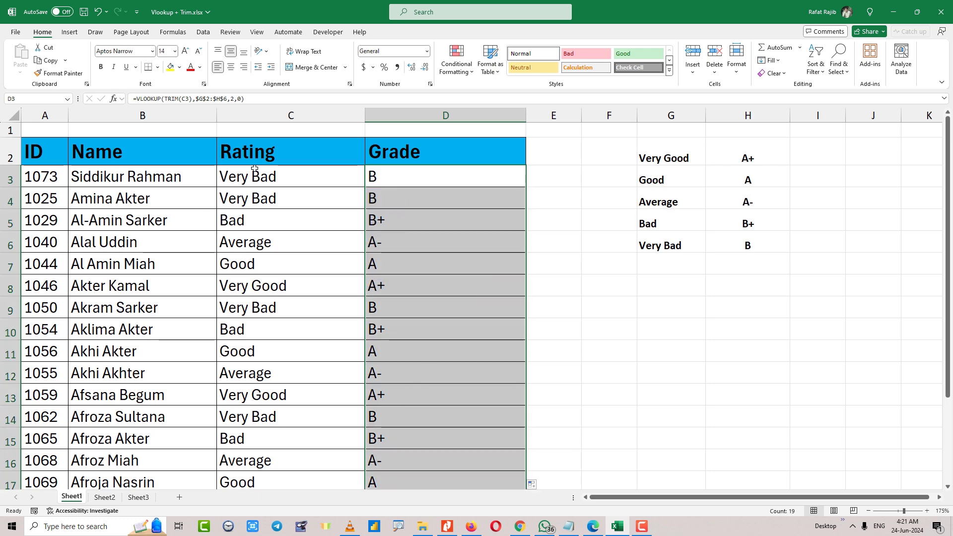
pyautogui.moveTo(258, 177); pyautogui.dragTo(307, 439)
pyautogui.scroll(-3, 320, 385)
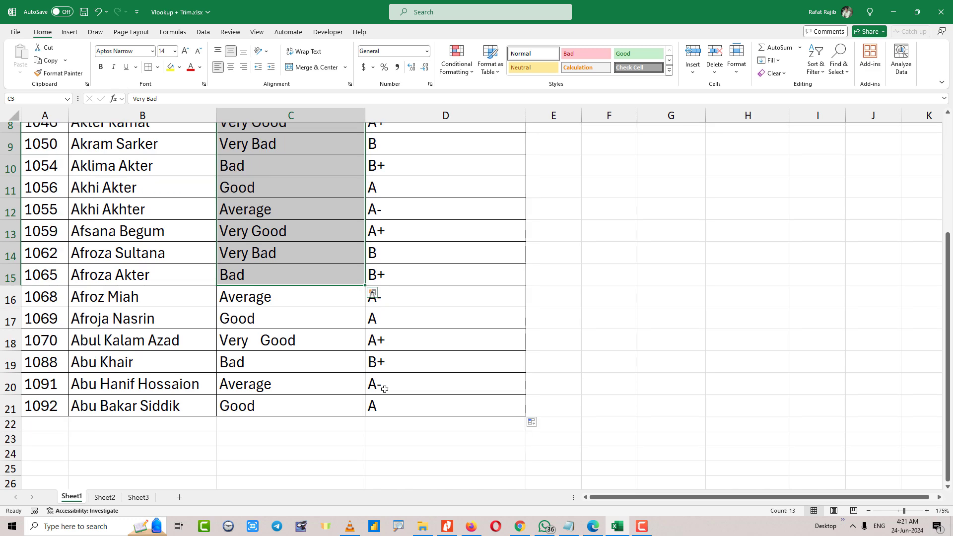
pyautogui.scroll(1, 384, 389)
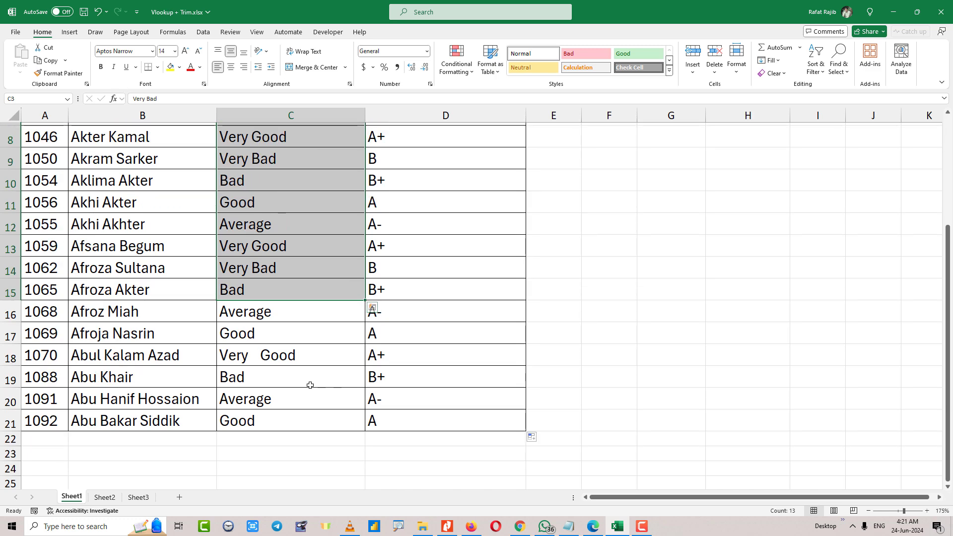
pyautogui.scroll(3, 294, 340)
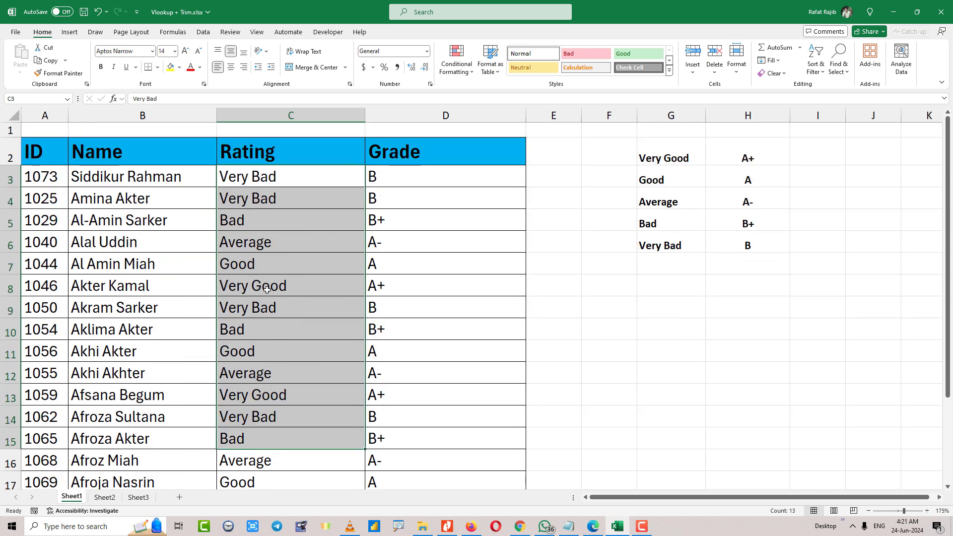
# Add extra spaces inside the ratings in C8 and C9, including leading spaces before Very Bad in C9.
pyautogui.doubleClick(252, 286)
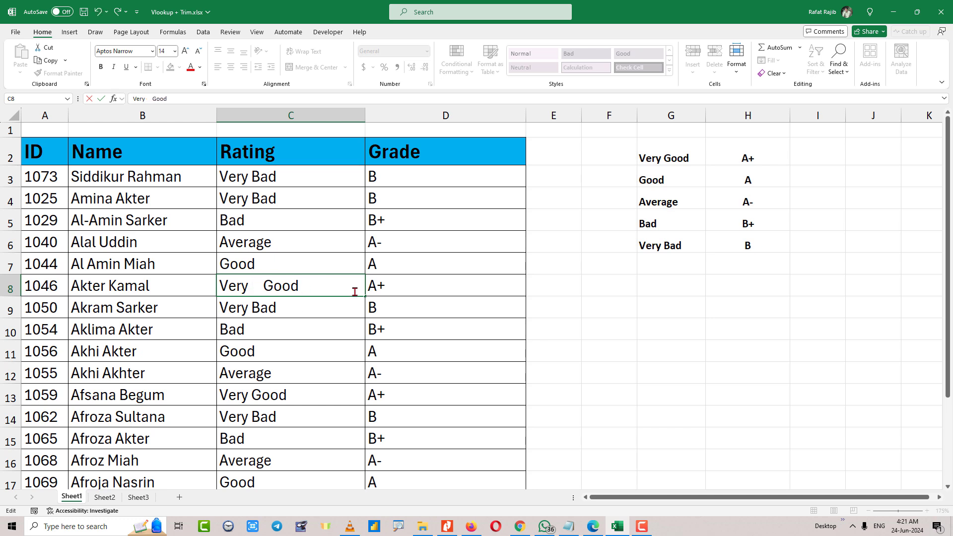
pyautogui.press('End')
pyautogui.press('Return')
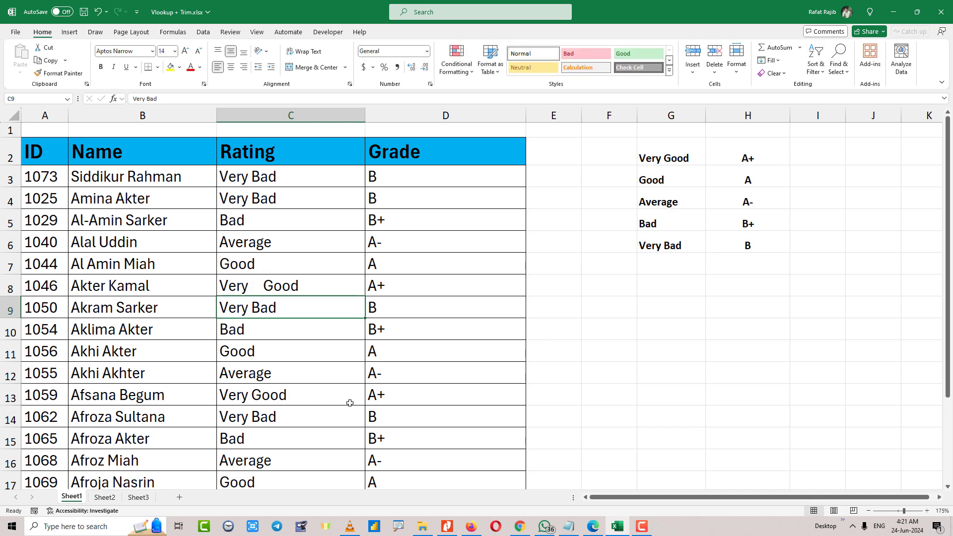
pyautogui.doubleClick(252, 306)
pyautogui.press('End')
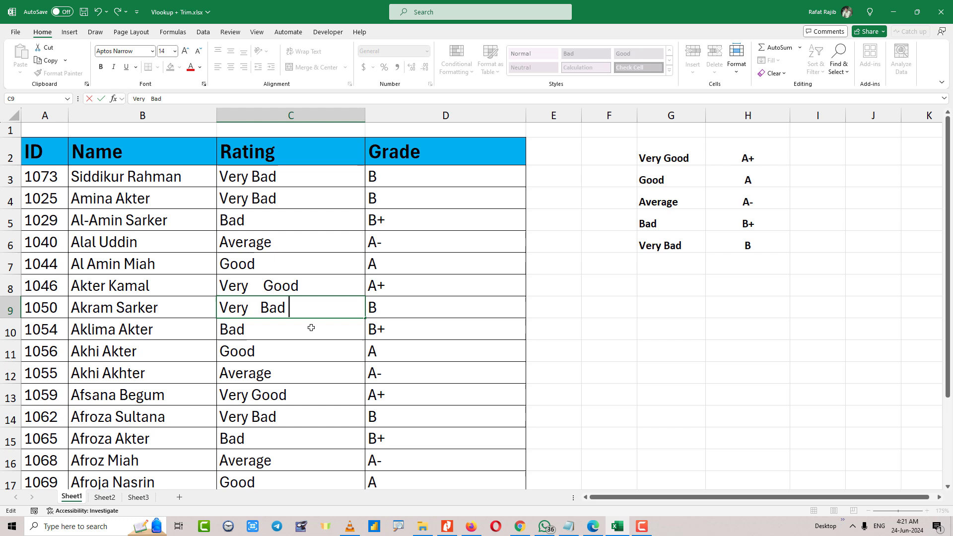
pyautogui.click(216, 307)
pyautogui.doubleClick(221, 307)
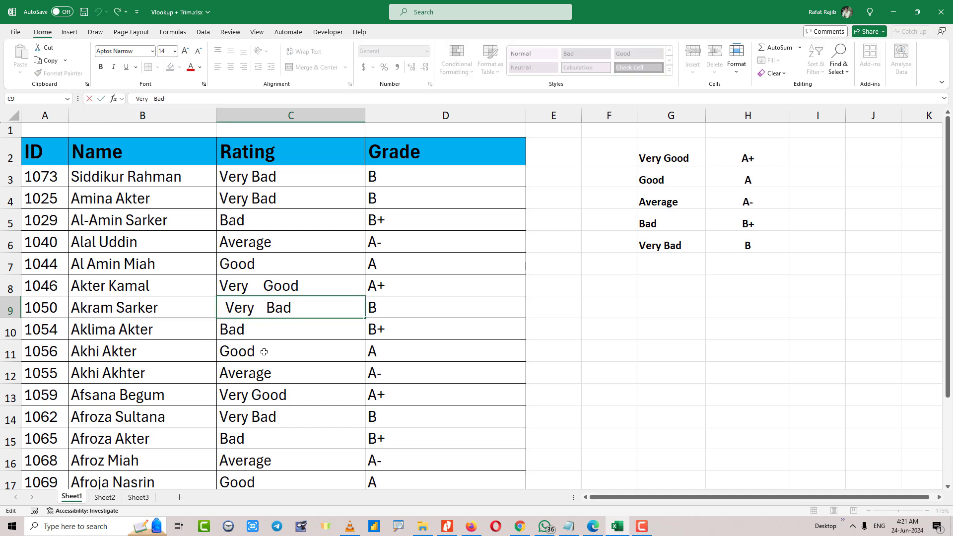
pyautogui.click(265, 354)
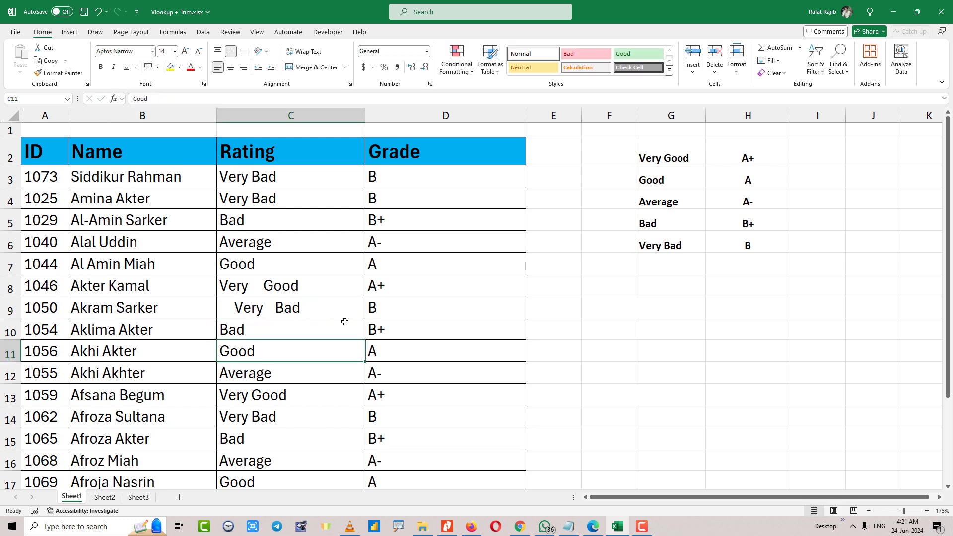
# Select the Grade results to check them against the ratings with extra spaces.
pyautogui.moveTo(412, 176); pyautogui.dragTo(414, 436)
pyautogui.scroll(-1, 410, 432)
pyautogui.scroll(1, 415, 436)
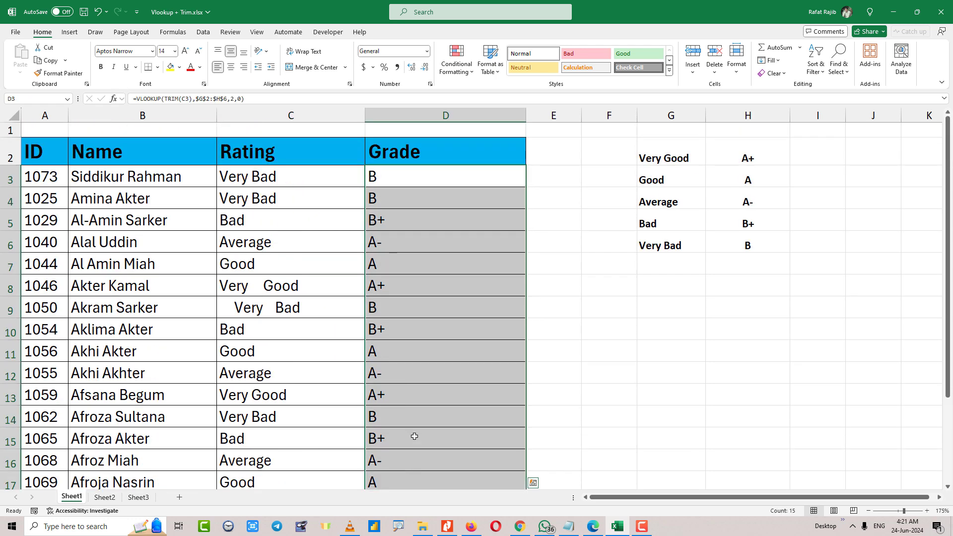